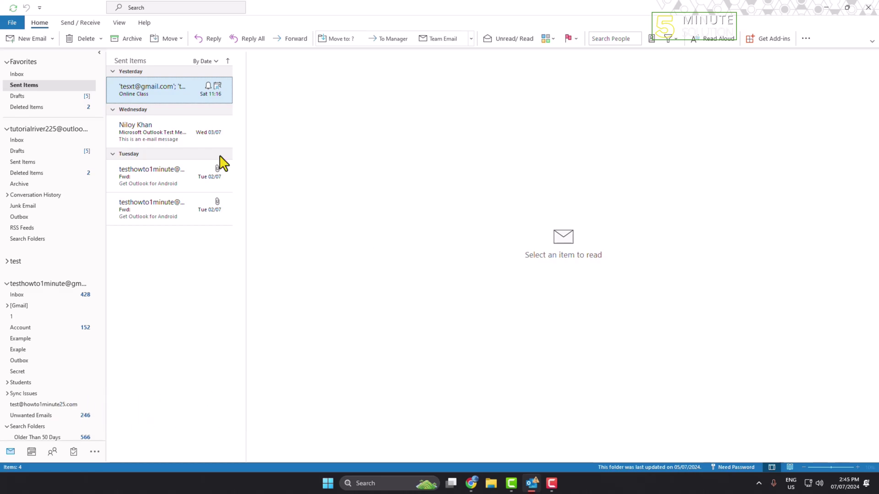
# Go to the File backstage to show the account information page.
pyautogui.click(12, 22)
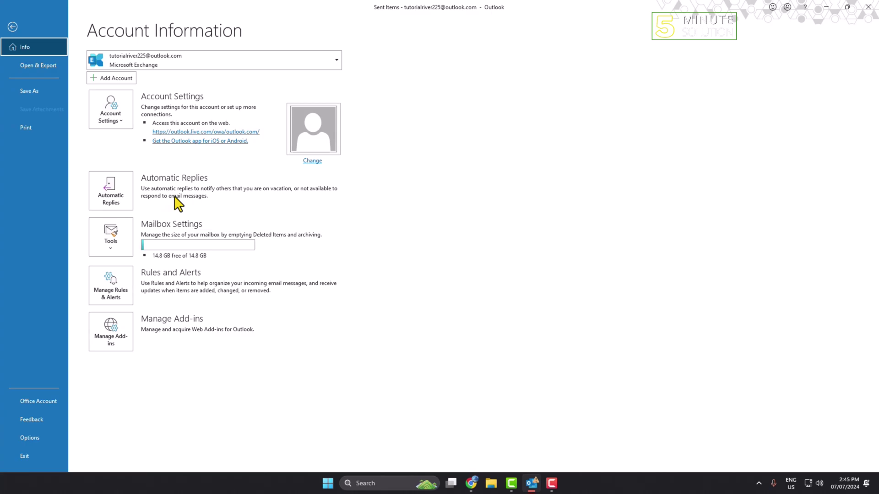
# Bring up Outlook Options on the Advanced category.
pyautogui.click(36, 440)
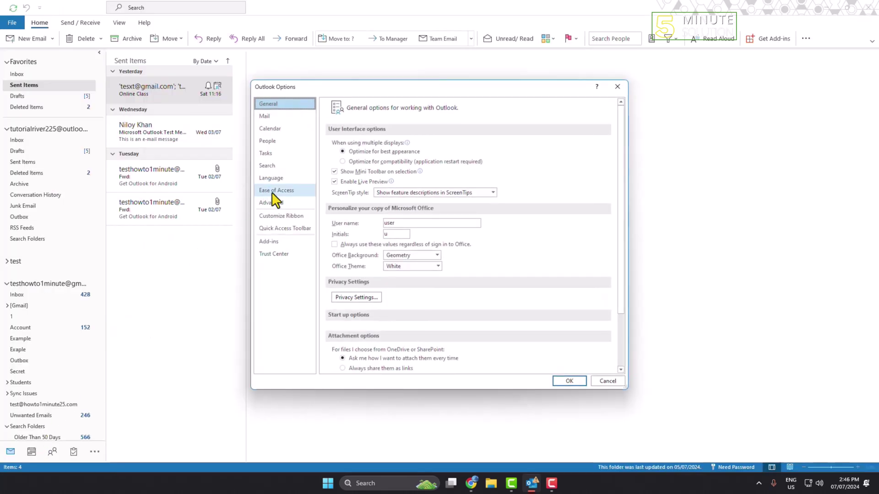
pyautogui.click(271, 203)
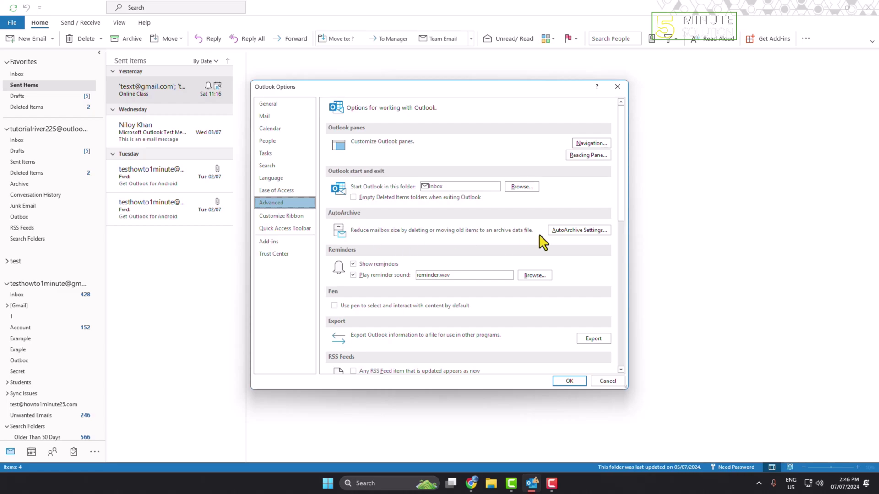
# In AutoArchive settings, enable Run AutoArchive every 5 days and toggle the prompt-before-running option.
pyautogui.click(592, 234)
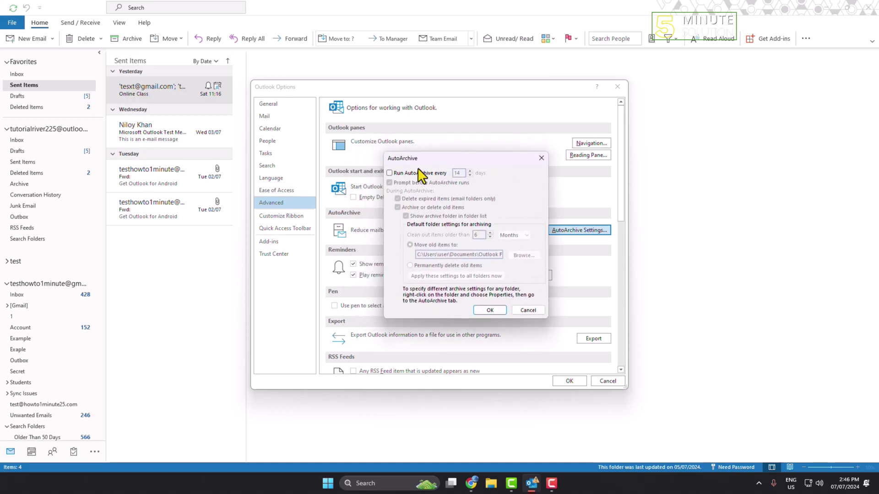
pyautogui.moveTo(395, 160)
pyautogui.mouseDown()
pyautogui.moveTo(378, 162)
pyautogui.moveTo(414, 168)
pyautogui.mouseUp()
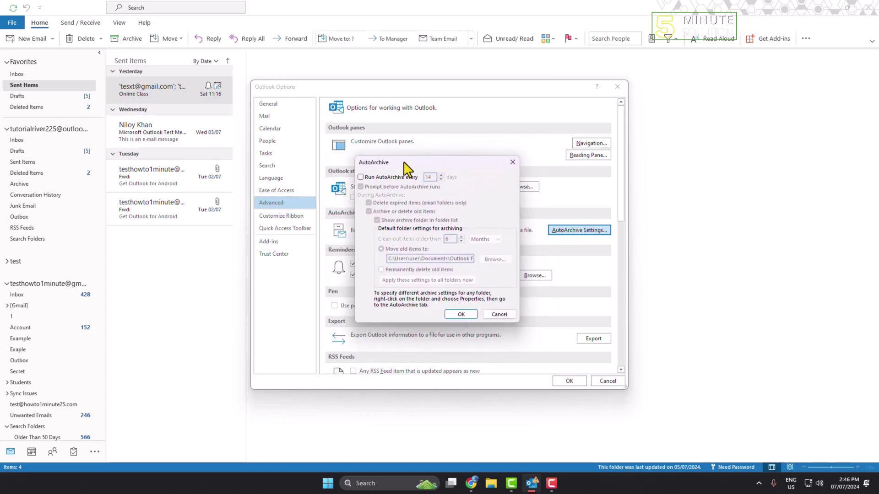
pyautogui.click(367, 174)
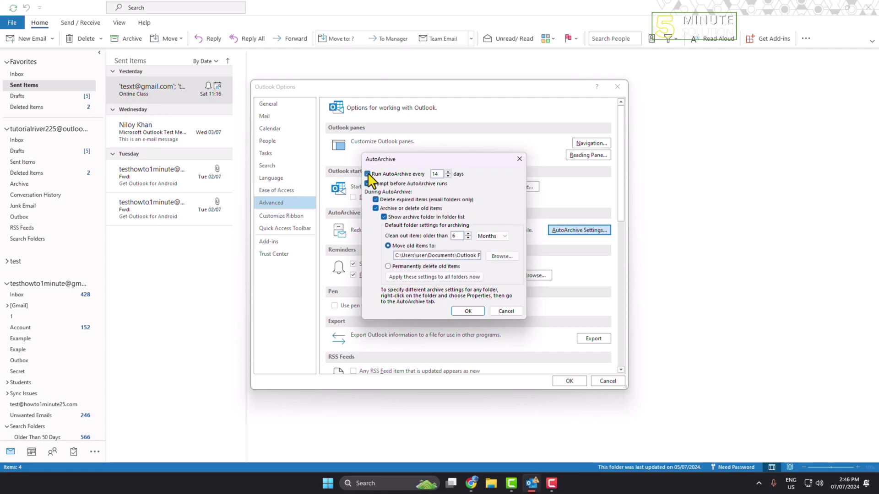
pyautogui.click(449, 177)
pyautogui.click(448, 176)
pyautogui.doubleClick(437, 173)
pyautogui.click(368, 184)
pyautogui.click(376, 208)
pyautogui.click(468, 239)
pyautogui.click(468, 234)
pyautogui.click(469, 234)
pyautogui.click(492, 235)
pyautogui.write('5')
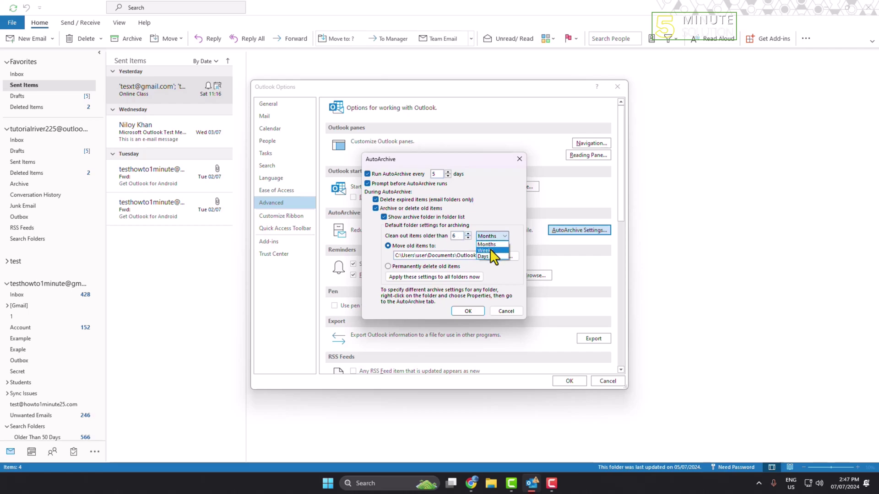
pyautogui.click(488, 244)
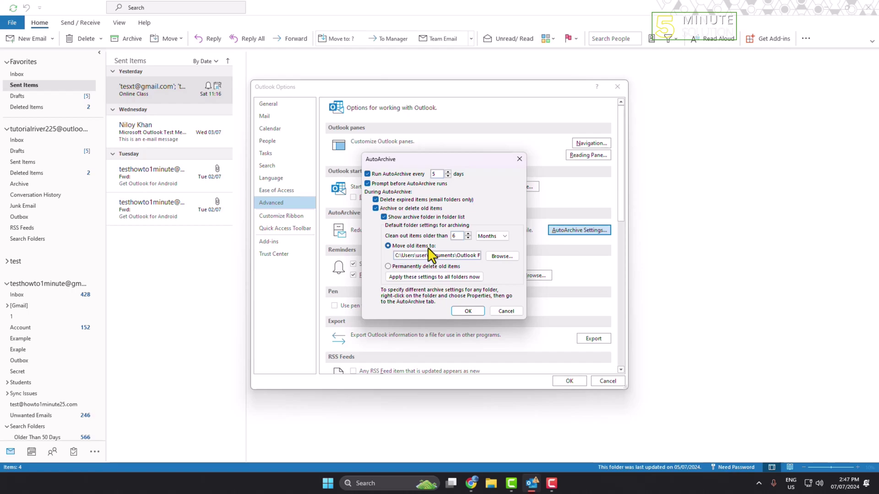
# Choose archive.pst for old items, apply the settings to all folders, and keep Move old items selected.
pyautogui.click(501, 257)
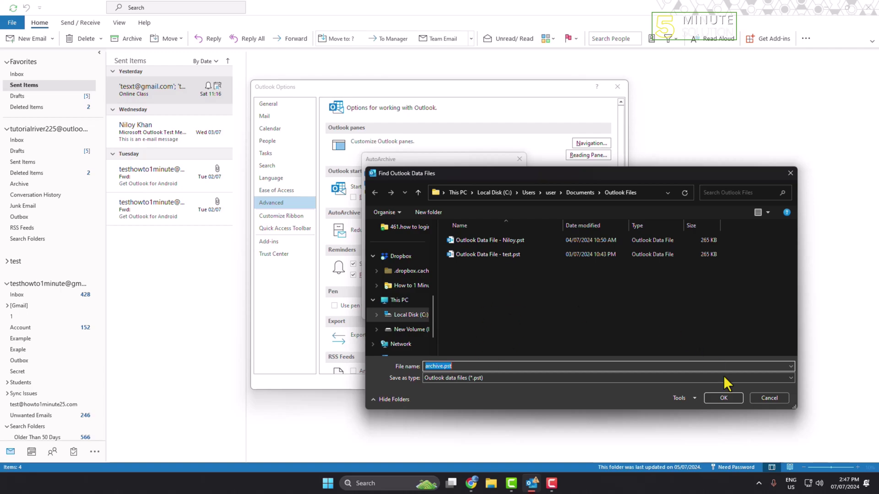
pyautogui.click(769, 398)
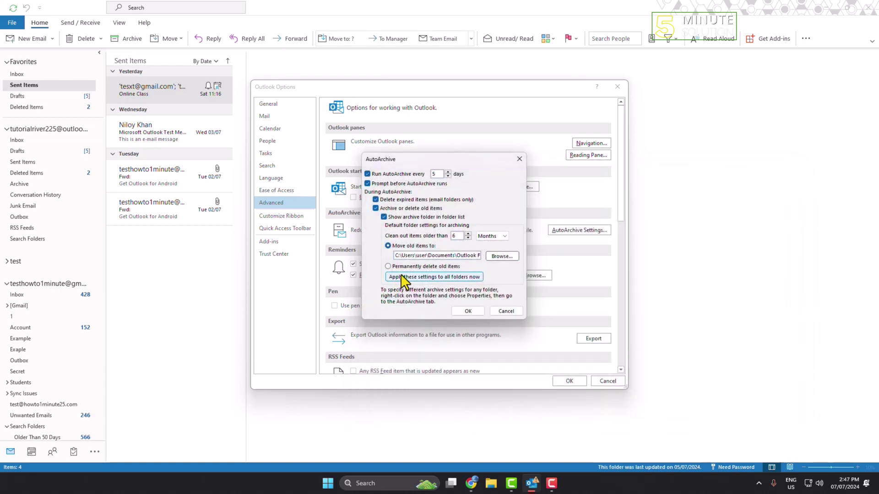
pyautogui.click(395, 277)
pyautogui.click(388, 267)
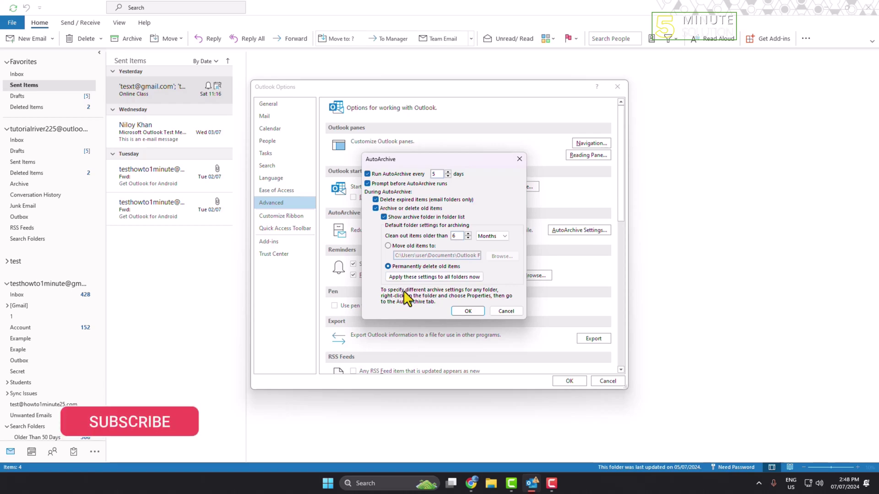
pyautogui.click(388, 245)
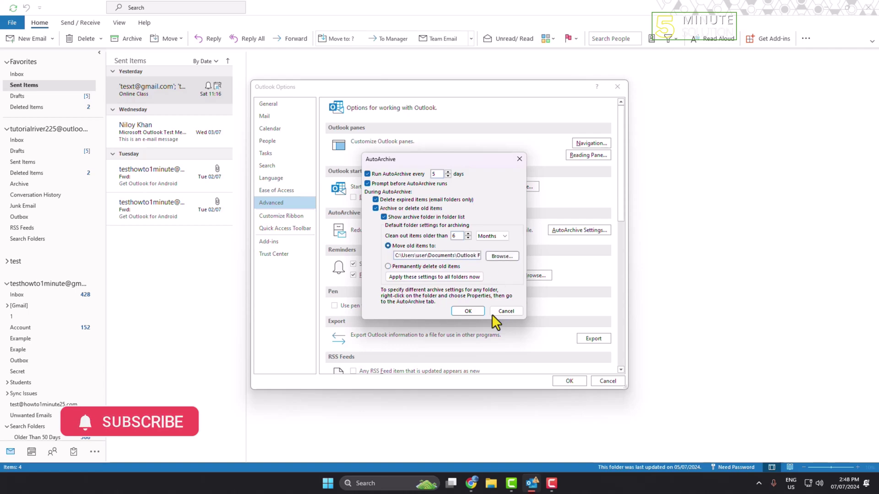
# Save the AutoArchive settings and close Outlook Options.
pyautogui.click(472, 311)
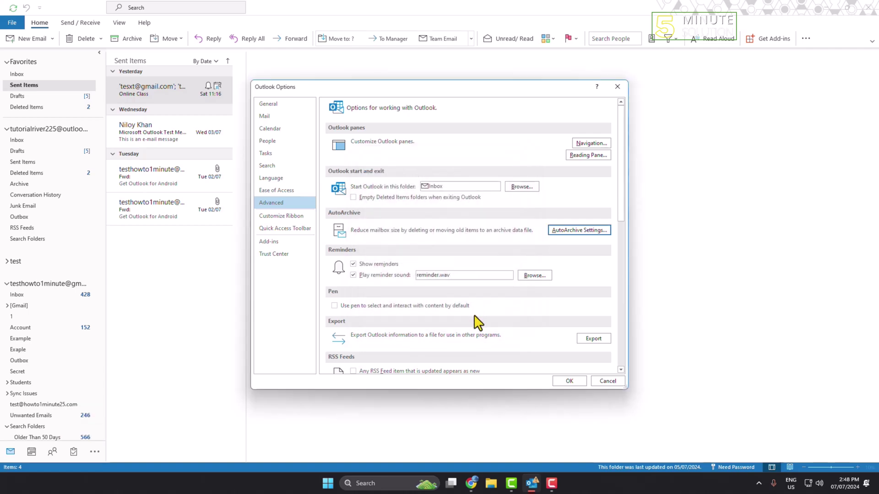
pyautogui.click(570, 381)
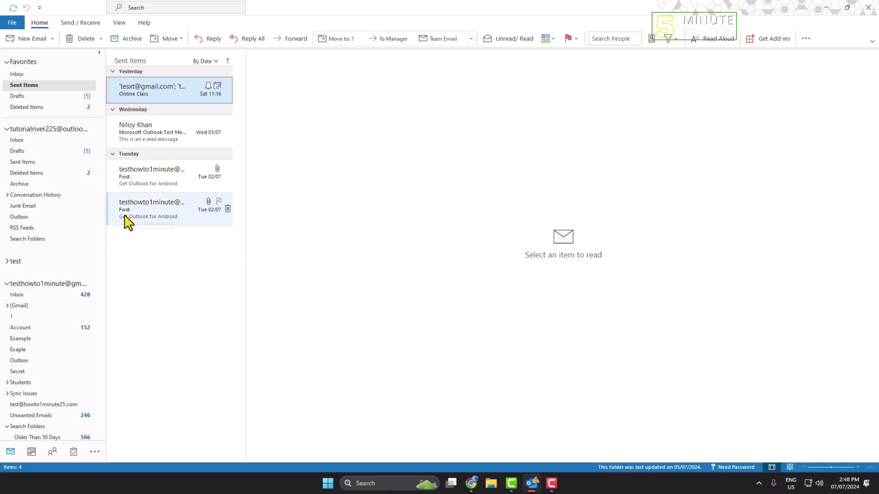
# In Sent Items properties, set AutoArchive to archive the folder using the default settings.
pyautogui.rightClick(23, 162)
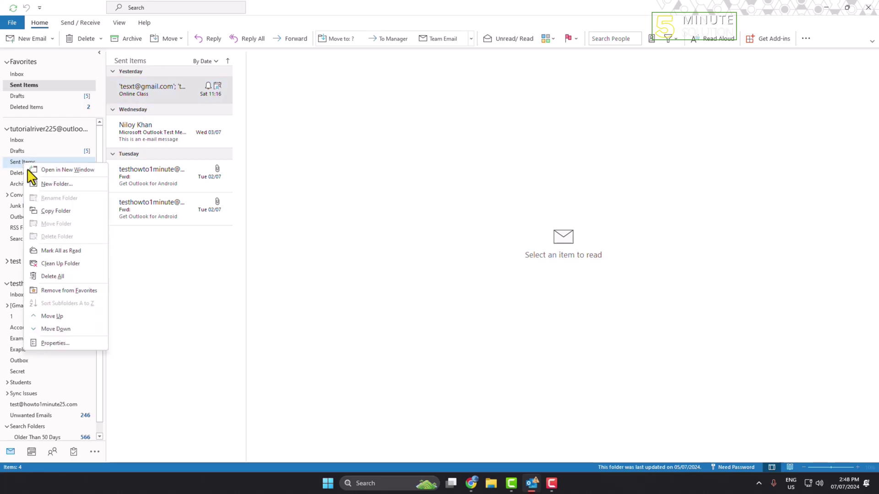
pyautogui.click(53, 343)
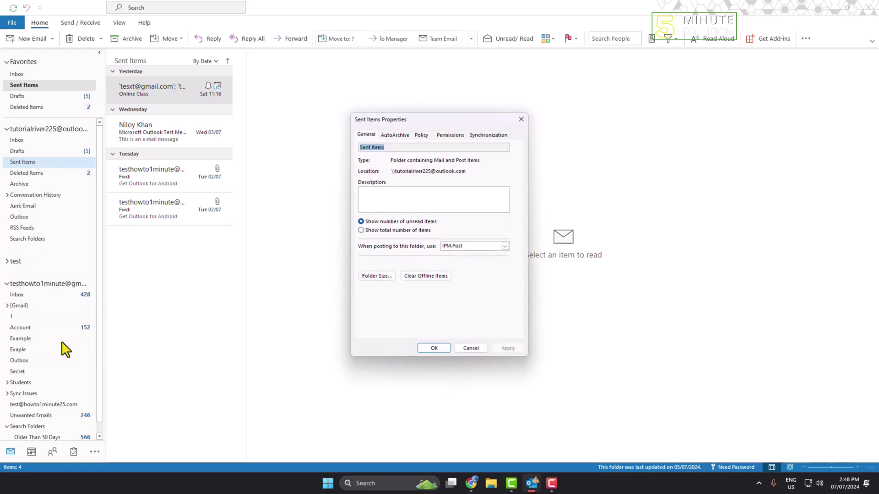
pyautogui.click(395, 134)
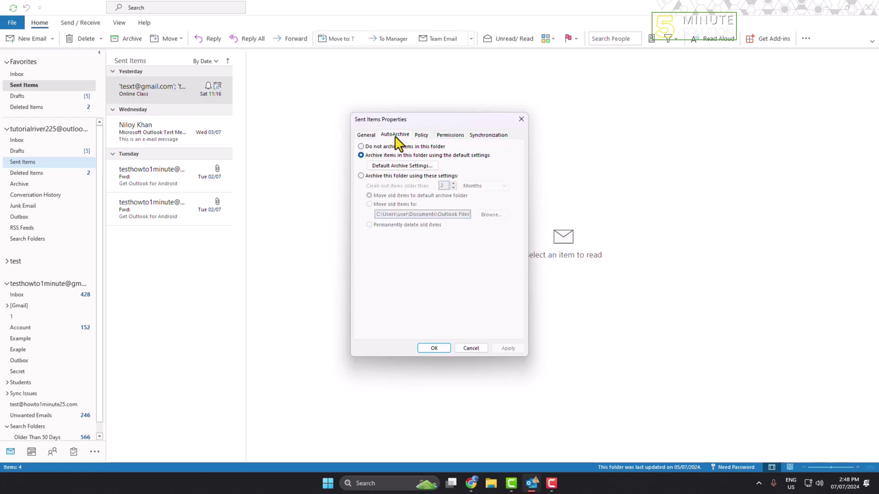
pyautogui.click(361, 156)
# Accept the default AutoArchive settings and apply the Sent Items archive setting.
pyautogui.click(401, 166)
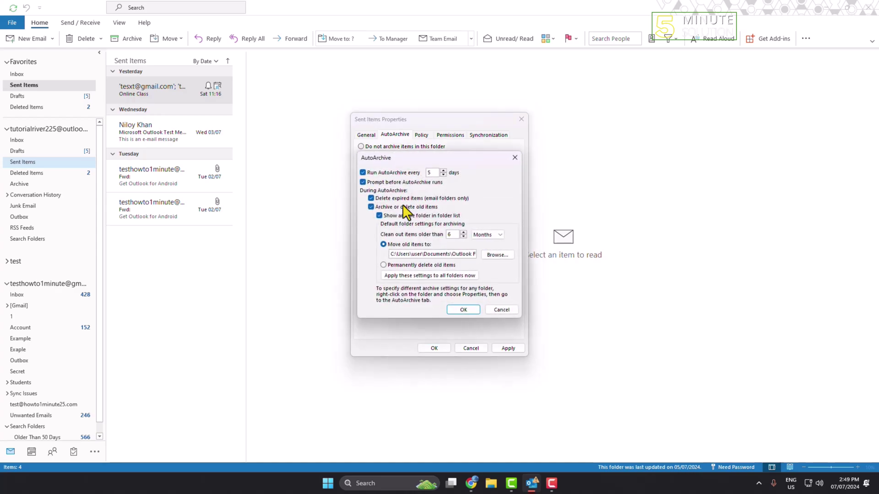
pyautogui.moveTo(390, 163); pyautogui.dragTo(404, 157)
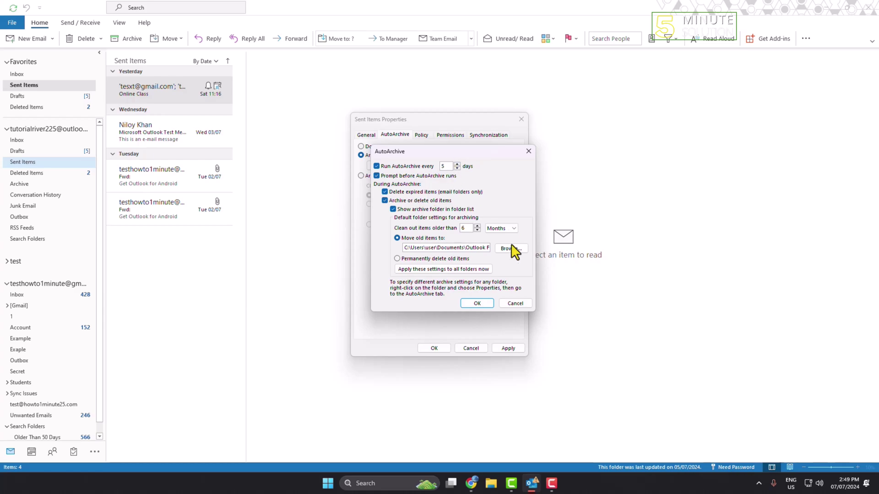
pyautogui.click(477, 304)
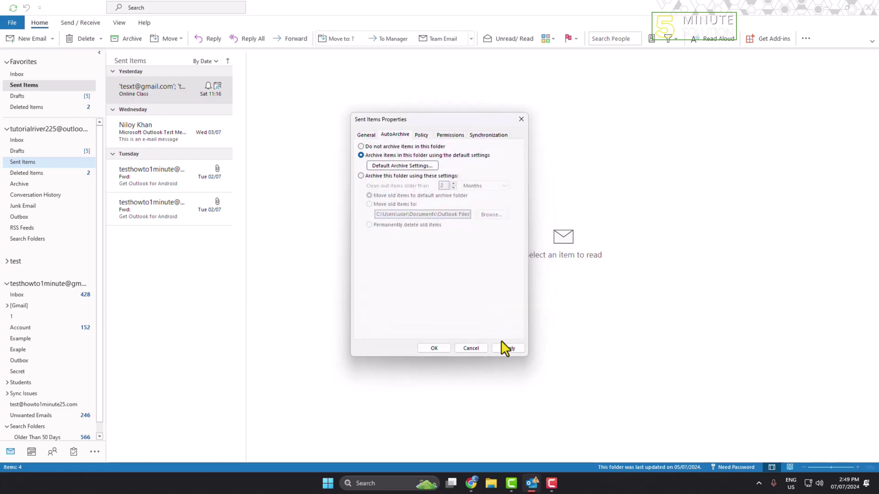
pyautogui.click(507, 348)
pyautogui.click(435, 348)
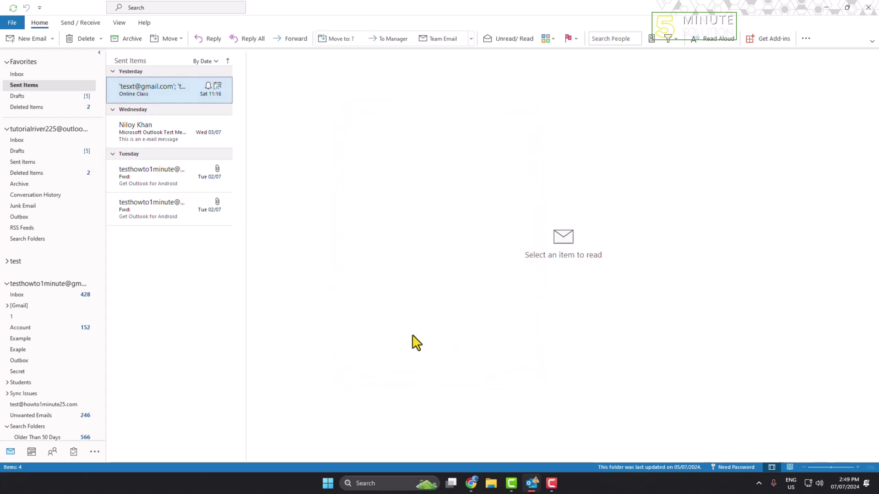